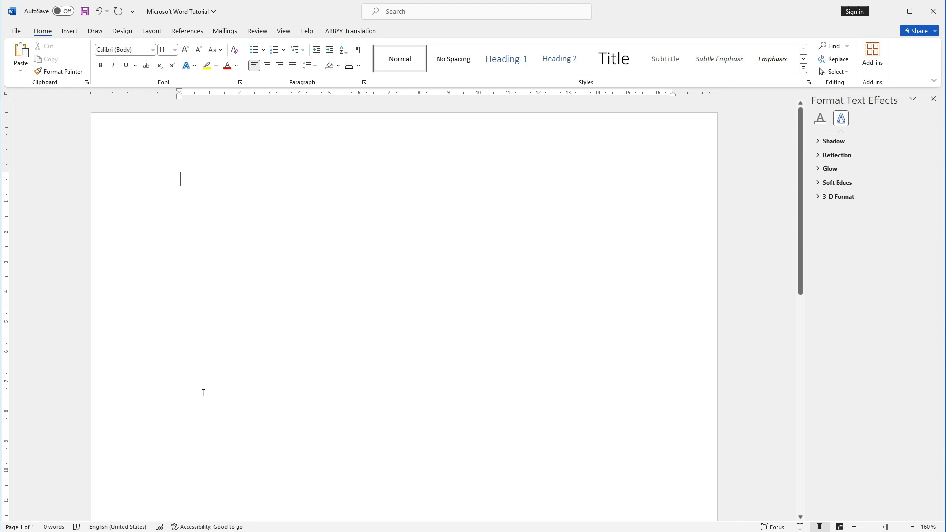
# Step: Insert the 'Microsoft Word' puzzle image from This Device into the blank document
pyautogui.click(69, 31)
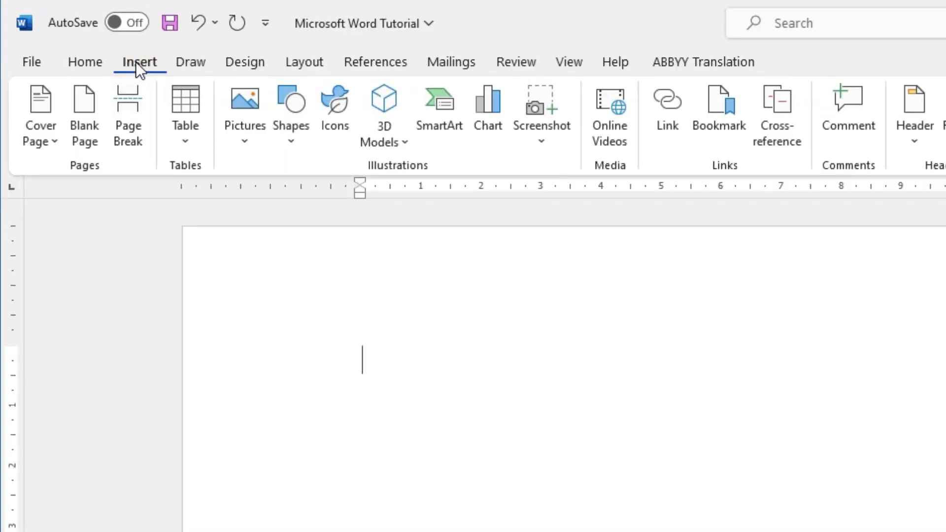
pyautogui.click(243, 144)
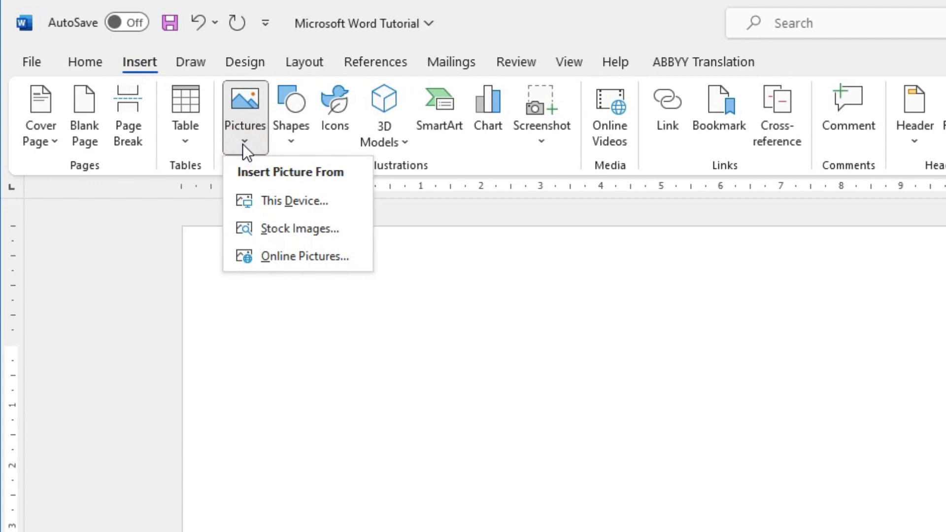
pyautogui.click(259, 206)
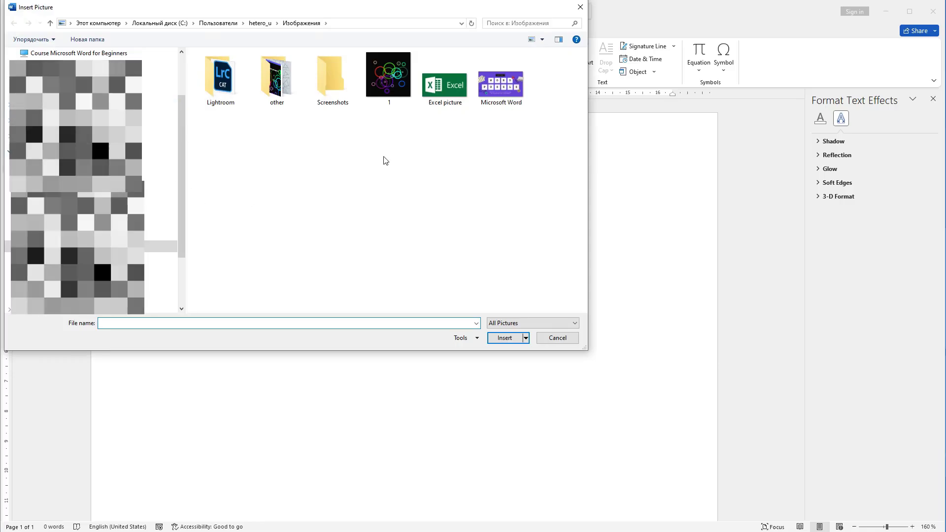
pyautogui.click(495, 96)
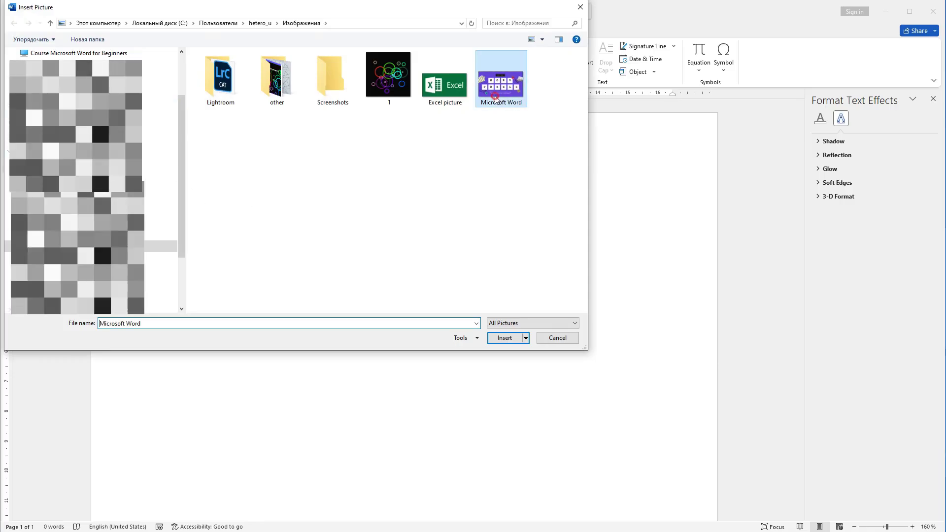
pyautogui.click(504, 338)
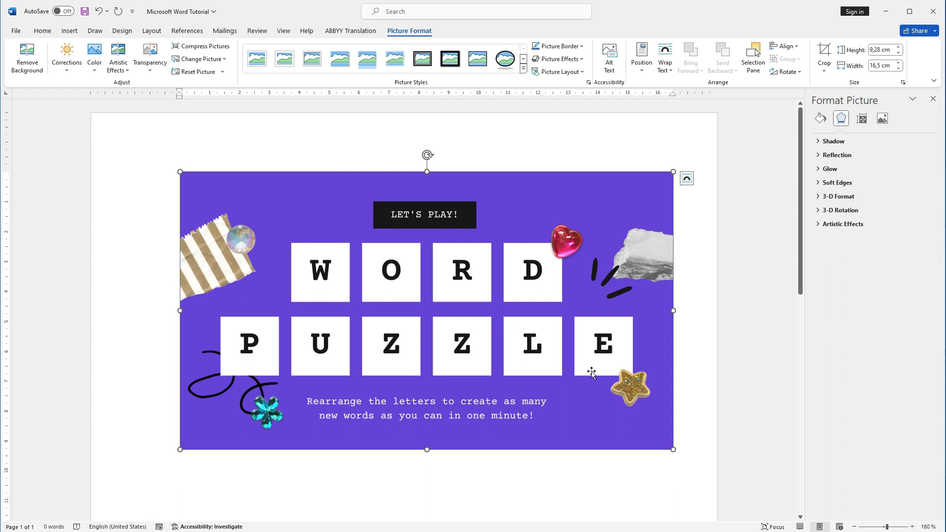
# Step: Shrink the puzzle picture proportionally to about 11.41 cm wide and shift it slightly lower
pyautogui.moveTo(672, 449); pyautogui.dragTo(521, 363)
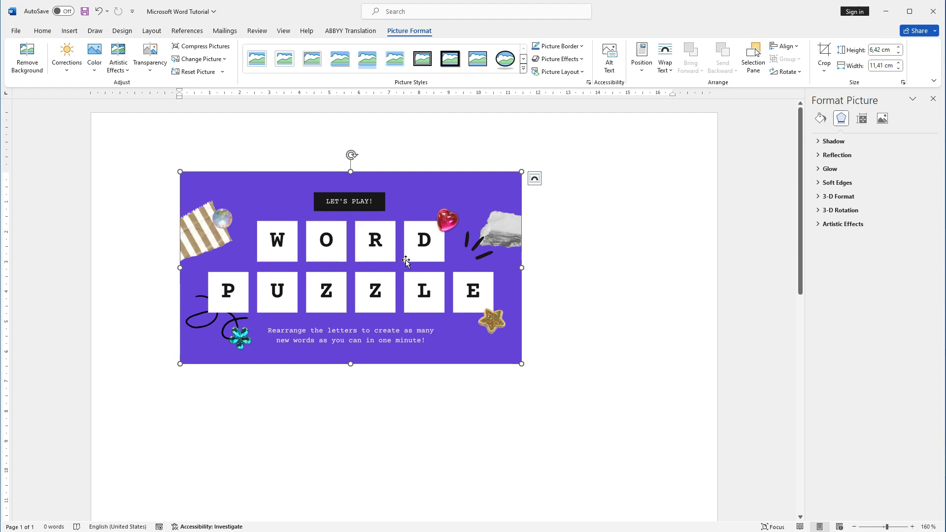
pyautogui.moveTo(406, 259); pyautogui.dragTo(436, 446)
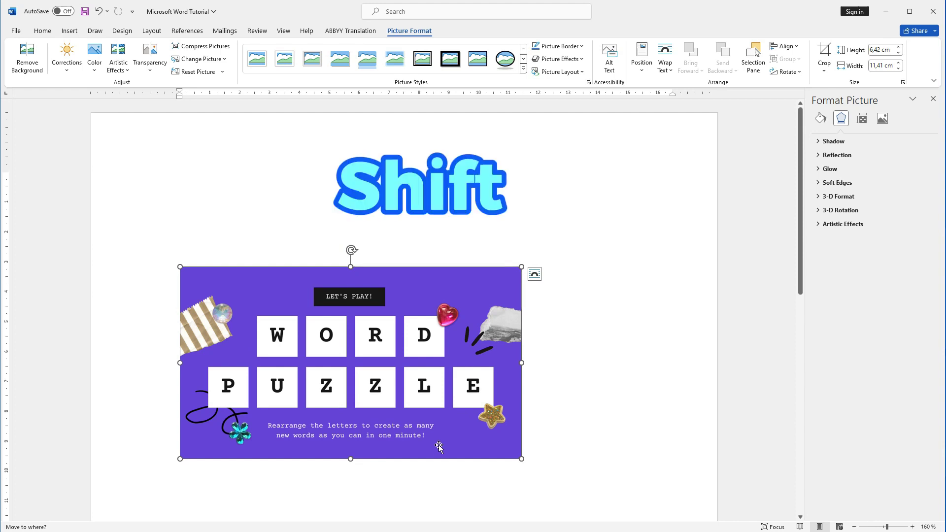
pyautogui.moveTo(417, 397); pyautogui.dragTo(408, 235)
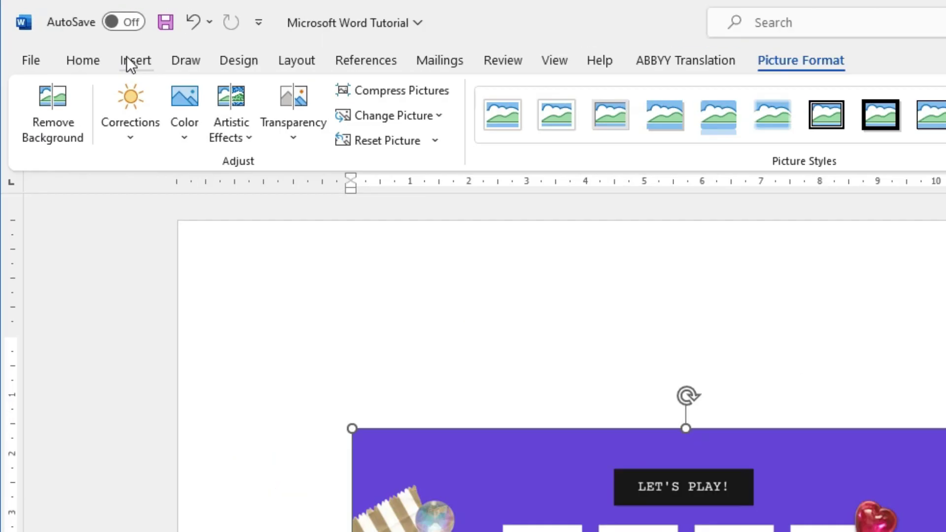
# Step: Draw a Rectangle: Rounded Corners shape, about 4.83 by 1.22 cm, beneath the picture
pyautogui.click(70, 30)
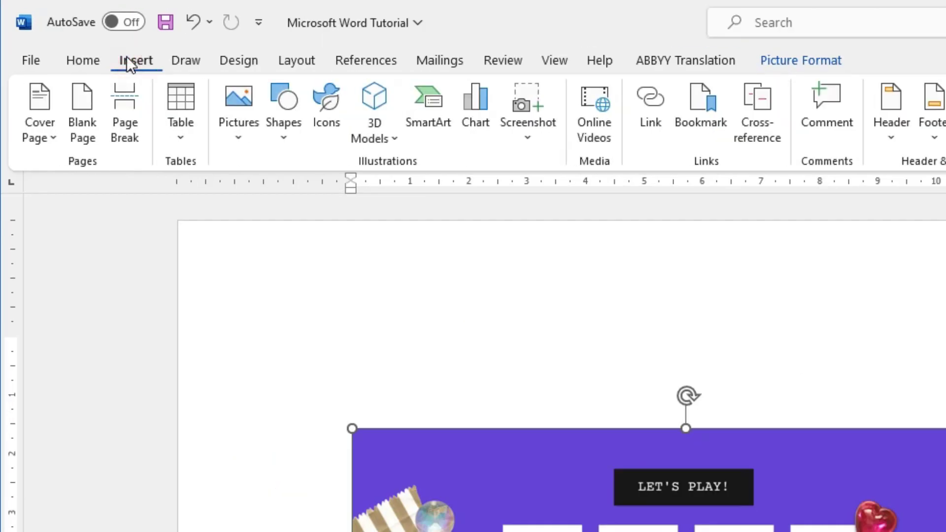
pyautogui.click(285, 137)
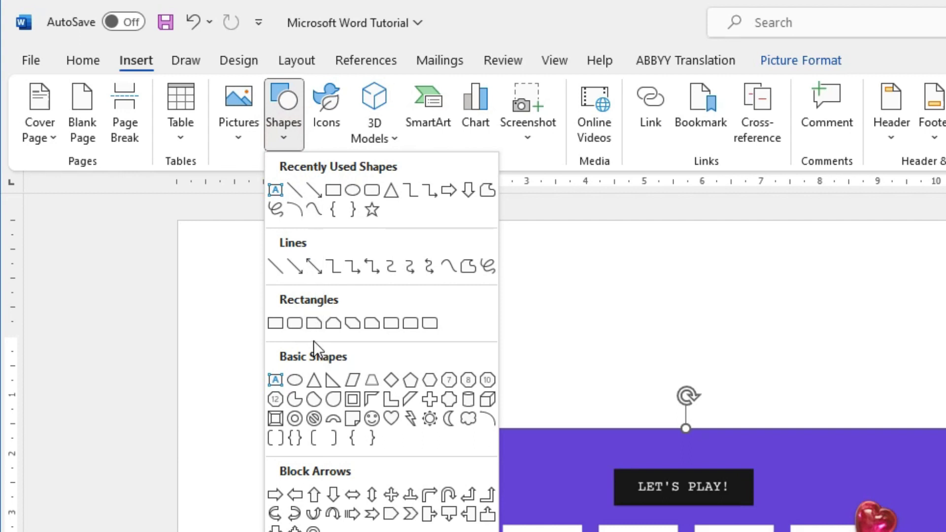
pyautogui.click(294, 324)
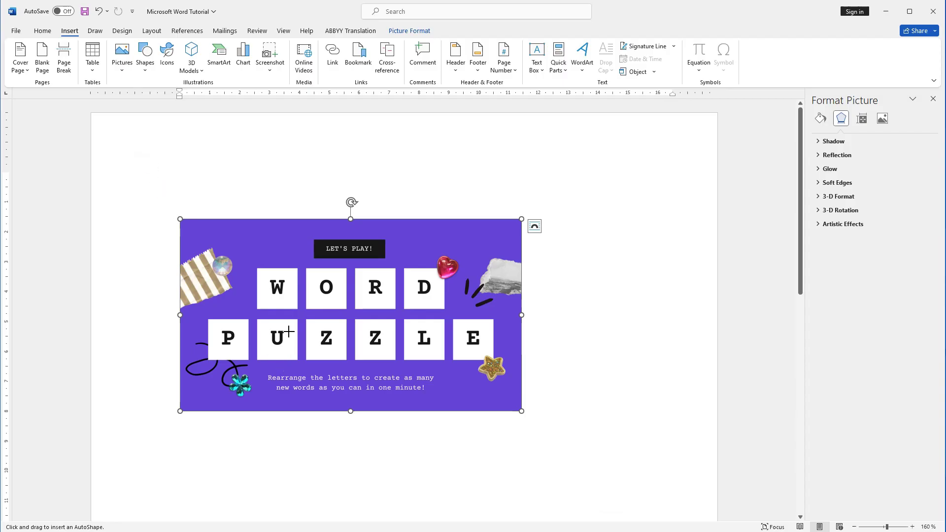
pyautogui.scroll(-3, 288, 331)
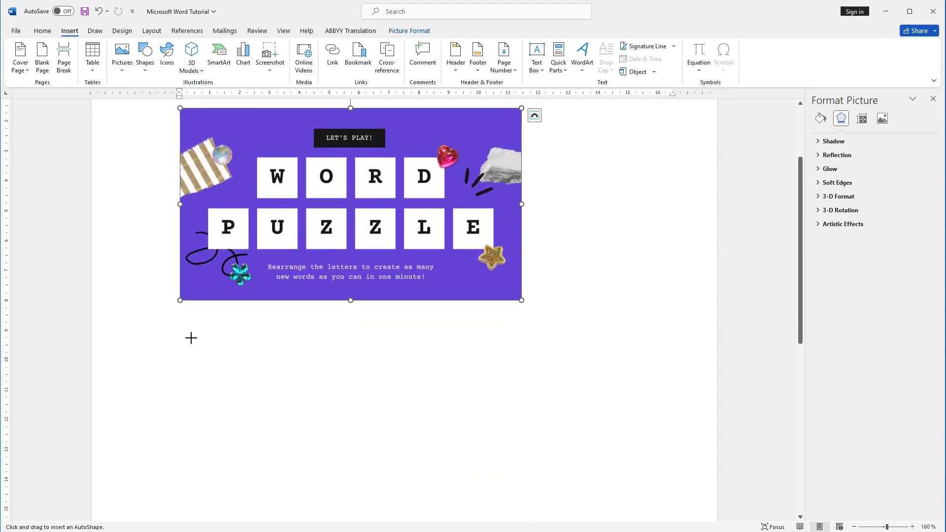
pyautogui.moveTo(187, 337); pyautogui.dragTo(332, 373)
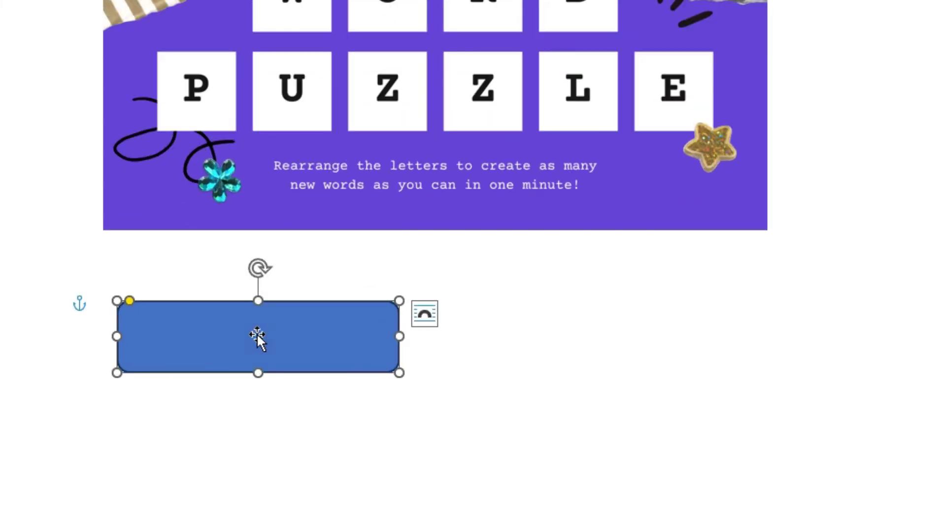
# Step: Type 'Report' in the rounded rectangle and make it bold at 18 pt
pyautogui.write('Report')
pyautogui.doubleClick(264, 333)
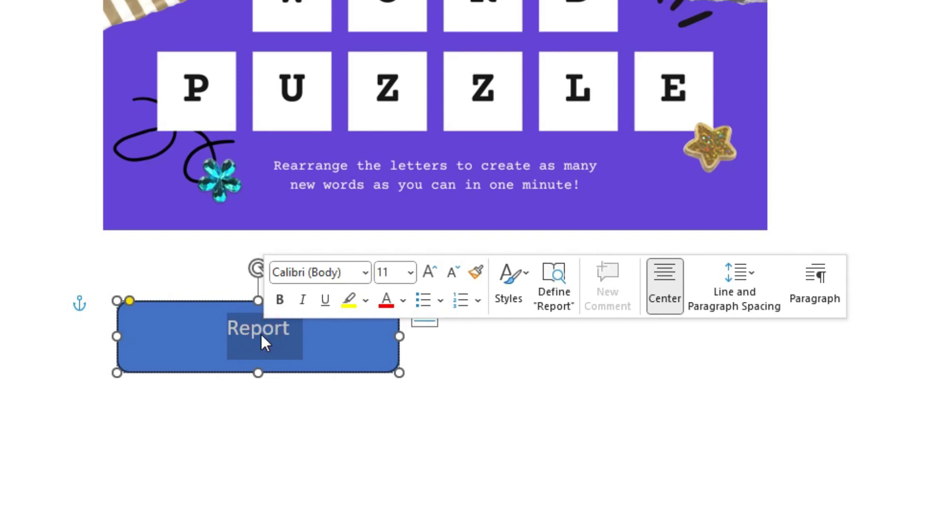
pyautogui.click(431, 277)
pyautogui.click(431, 276)
pyautogui.click(430, 277)
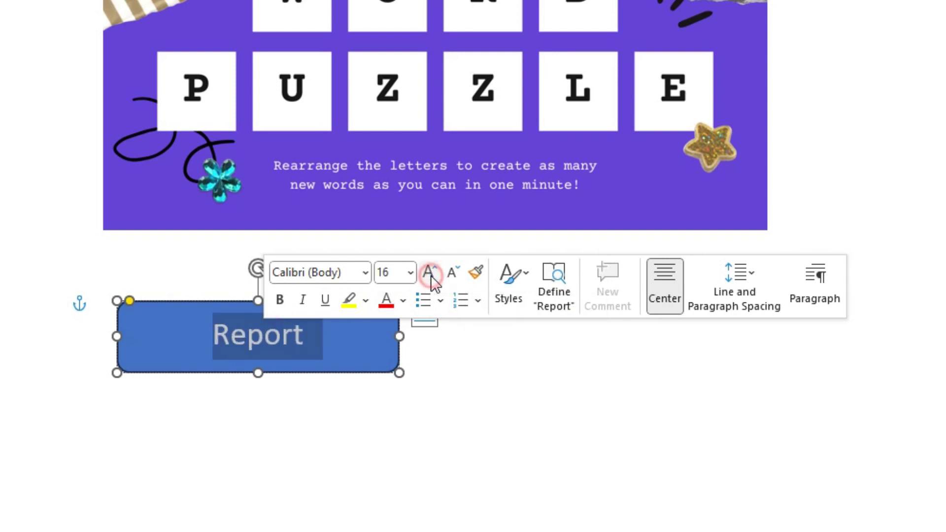
pyautogui.click(431, 276)
pyautogui.click(279, 300)
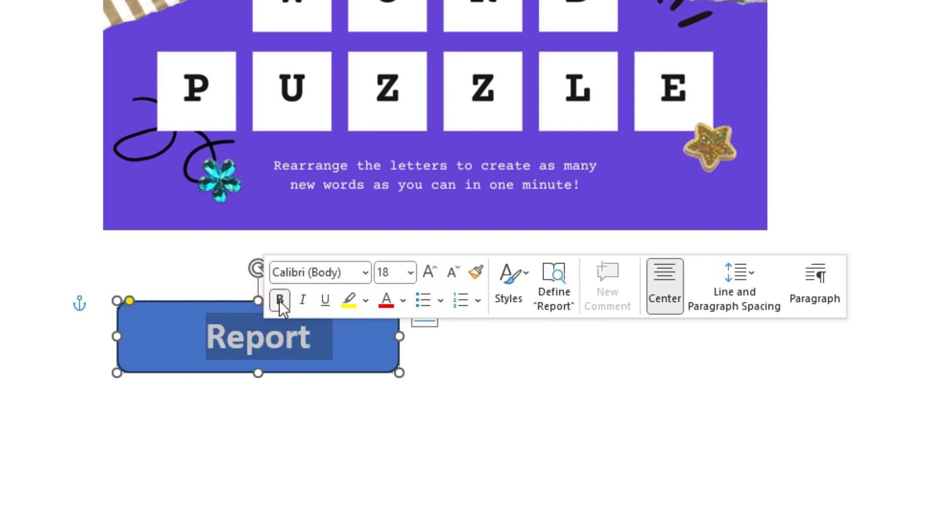
pyautogui.click(340, 446)
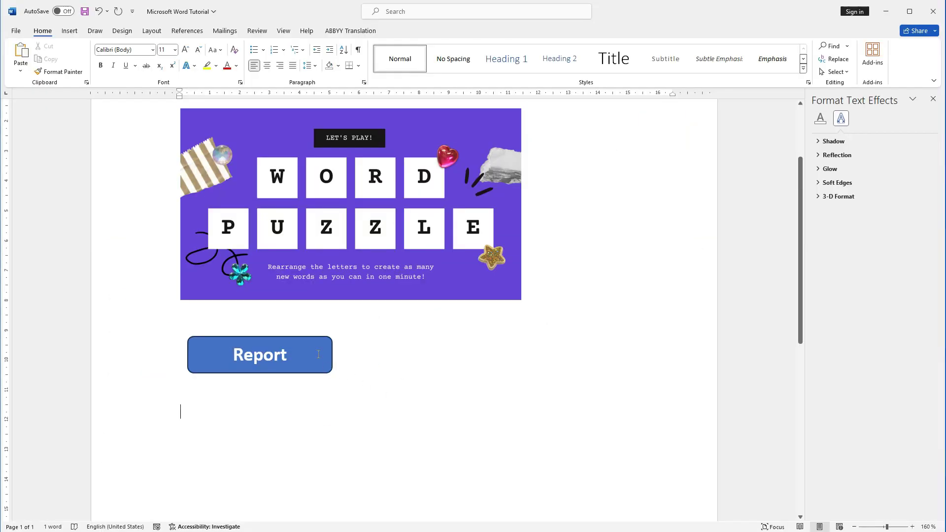
pyautogui.rightClick(281, 350)
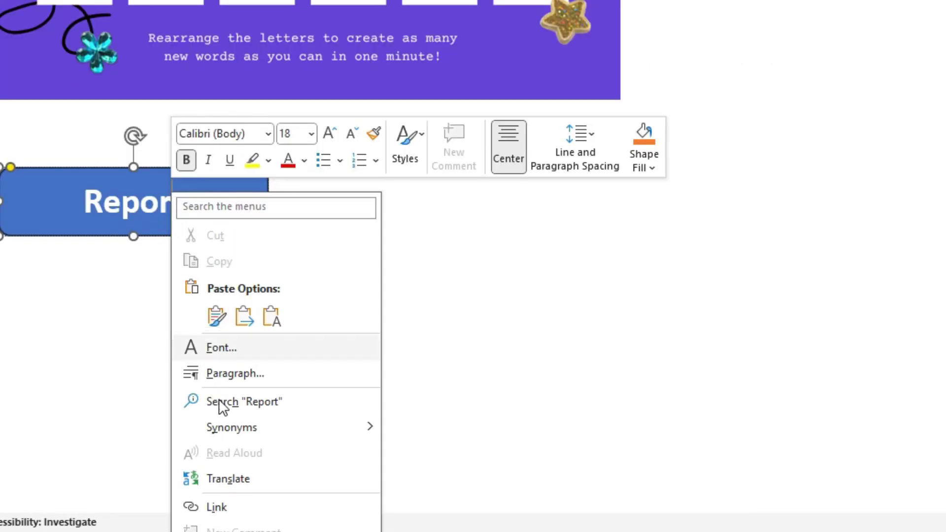
pyautogui.click(215, 507)
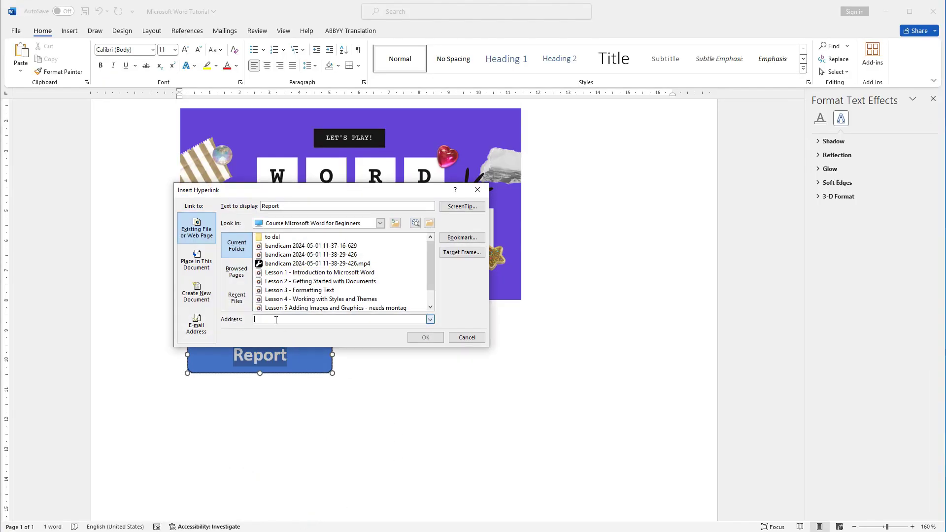
pyautogui.write('https://google.com/')
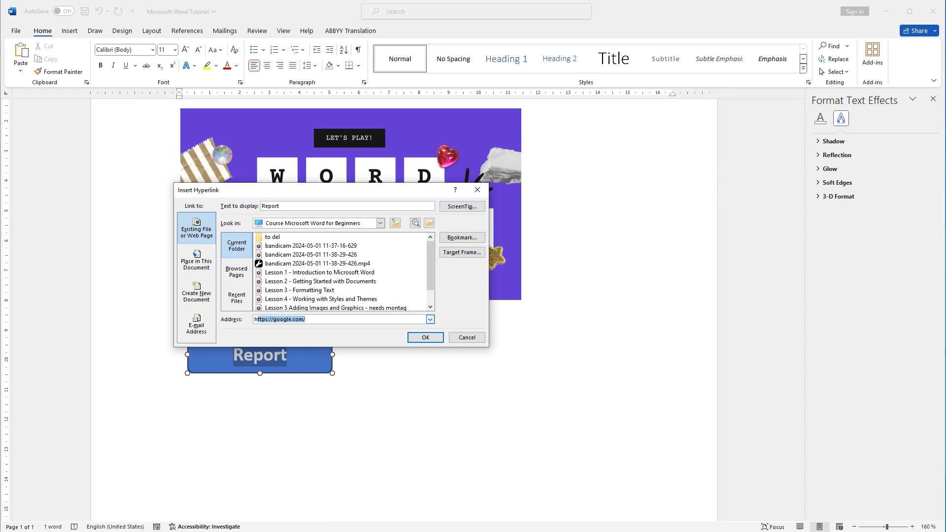
pyautogui.click(415, 335)
pyautogui.click(405, 395)
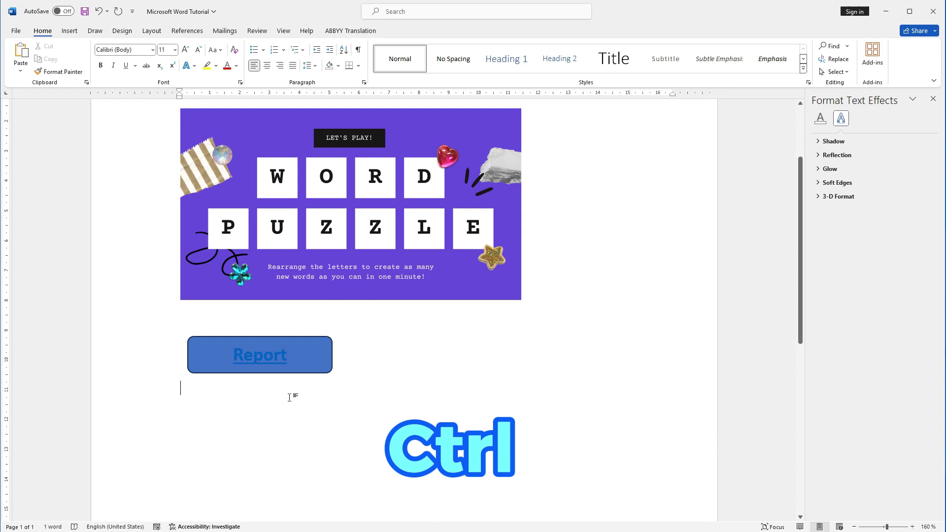
# Step: Test that the Report link opens google.com in Chrome, then minimize the browser
pyautogui.keyDown('ctrl'); pyautogui.click(266, 354); pyautogui.keyUp('ctrl')
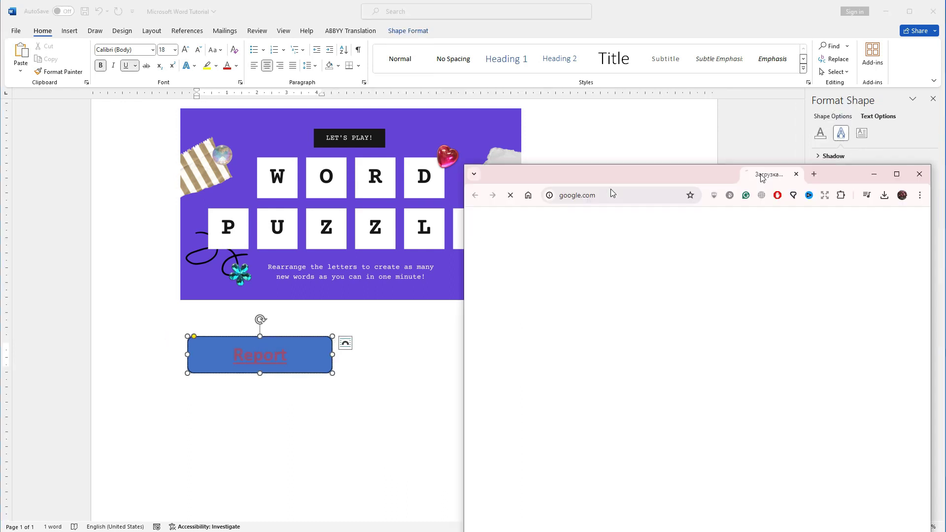
pyautogui.moveTo(762, 178); pyautogui.dragTo(822, 137)
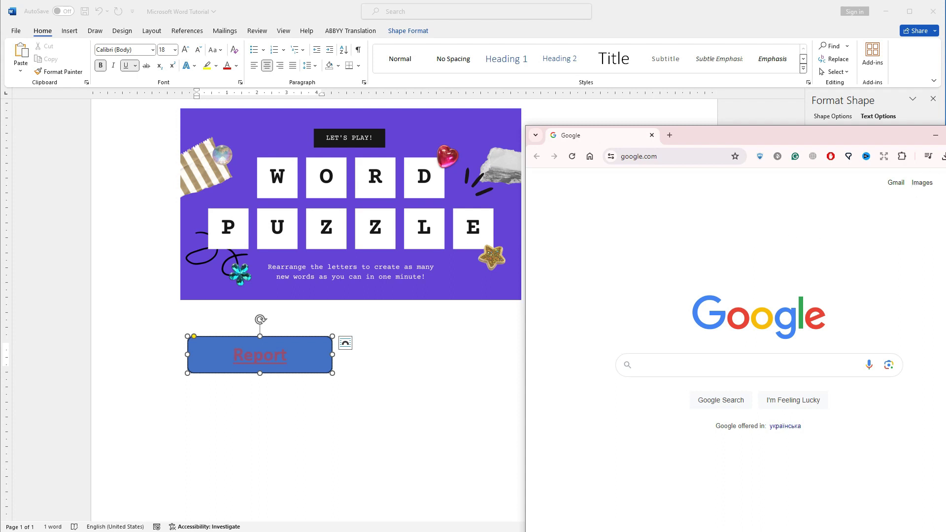
pyautogui.click(934, 135)
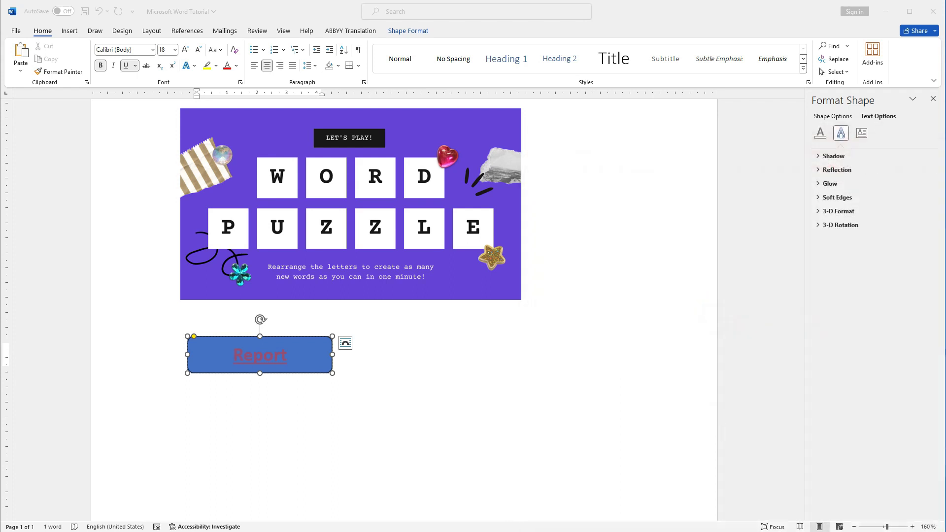
# Step: Recolour the Report text in a light font colour that stands out on the blue button
pyautogui.doubleClick(261, 355)
pyautogui.click(237, 71)
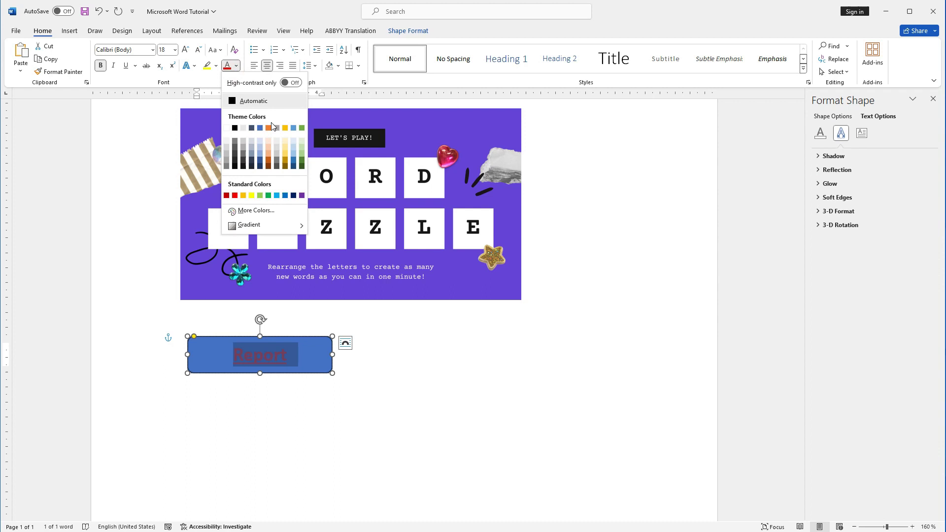
pyautogui.click(303, 147)
pyautogui.click(297, 404)
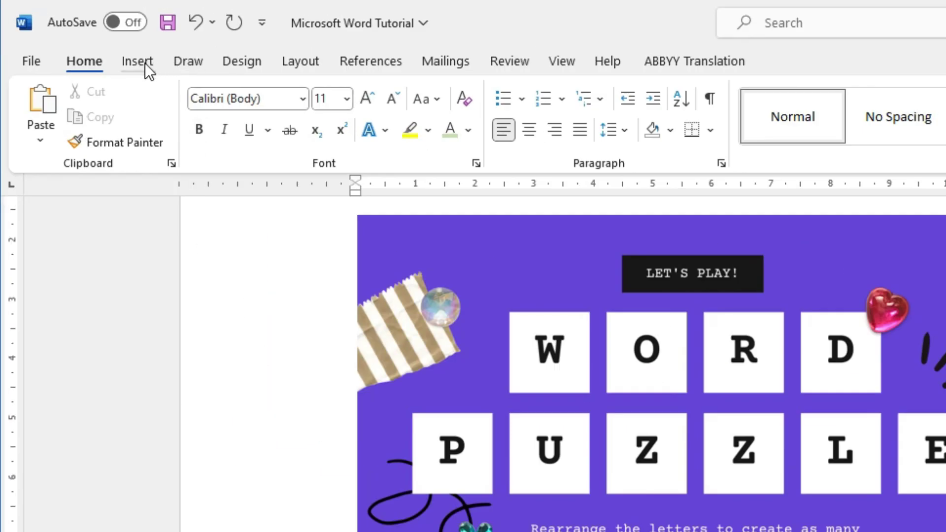
# Step: Insert a Clustered Column chart and move its data sheet up just under the chart
pyautogui.click(145, 63)
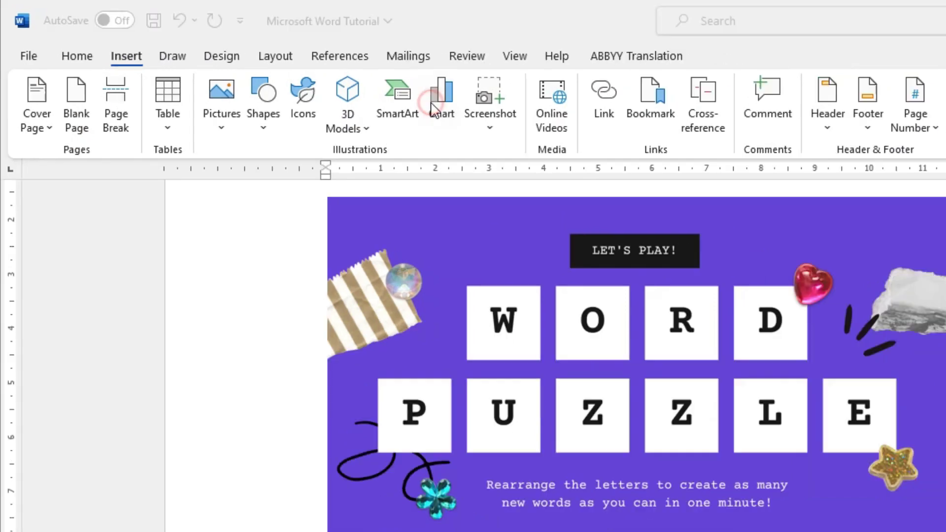
pyautogui.click(472, 108)
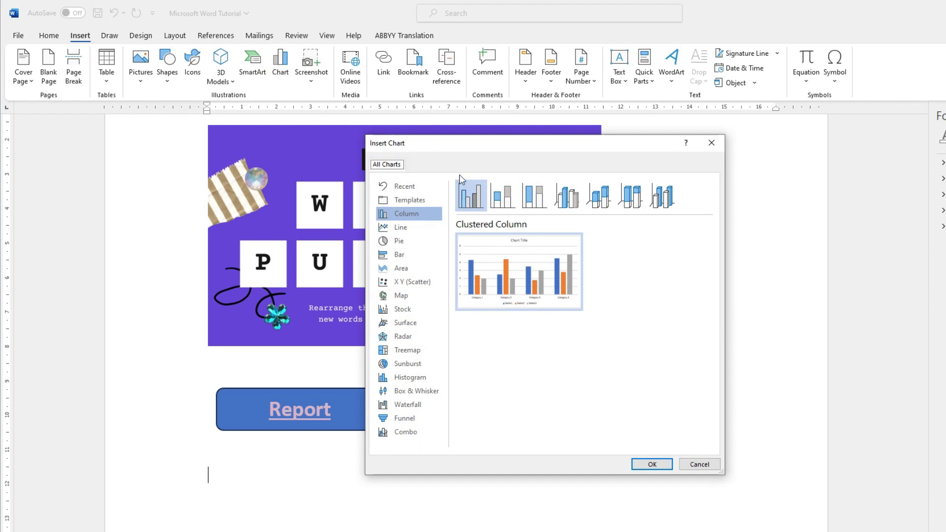
pyautogui.moveTo(547, 271)
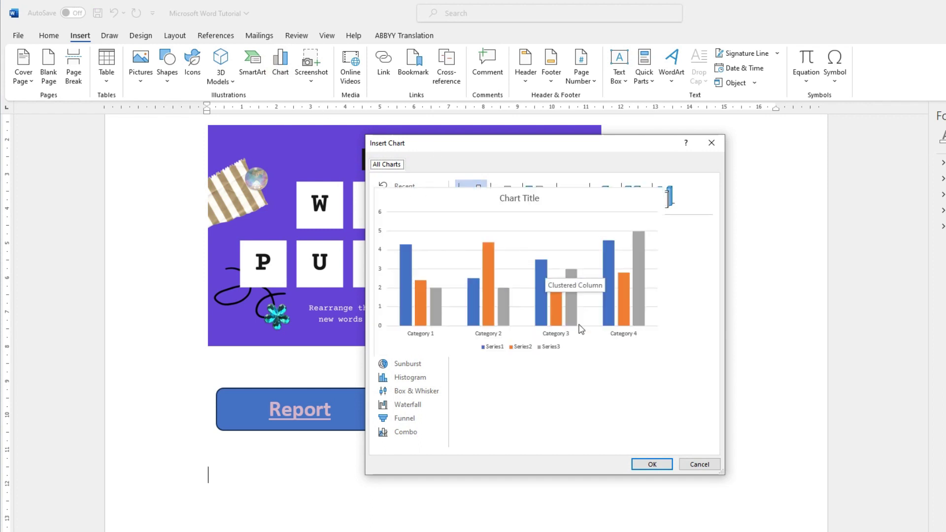
pyautogui.click(651, 465)
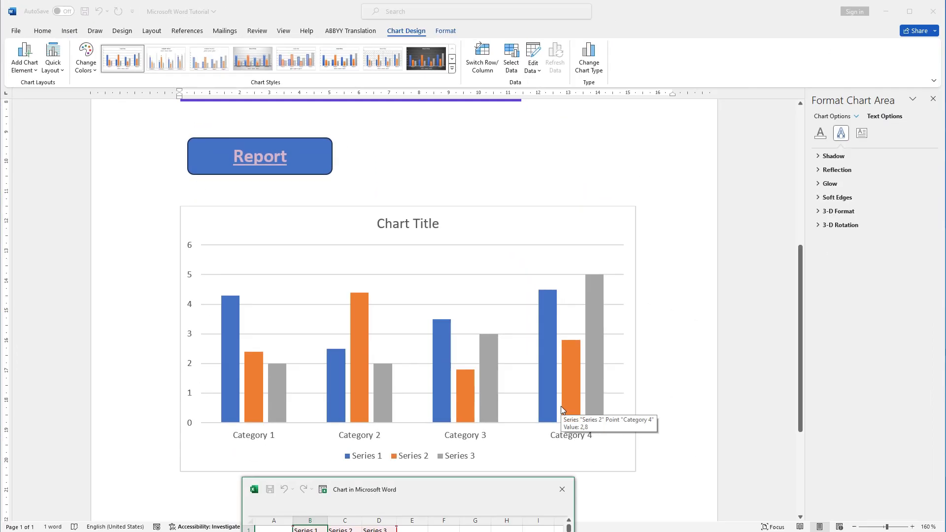
pyautogui.scroll(-3, 560, 397)
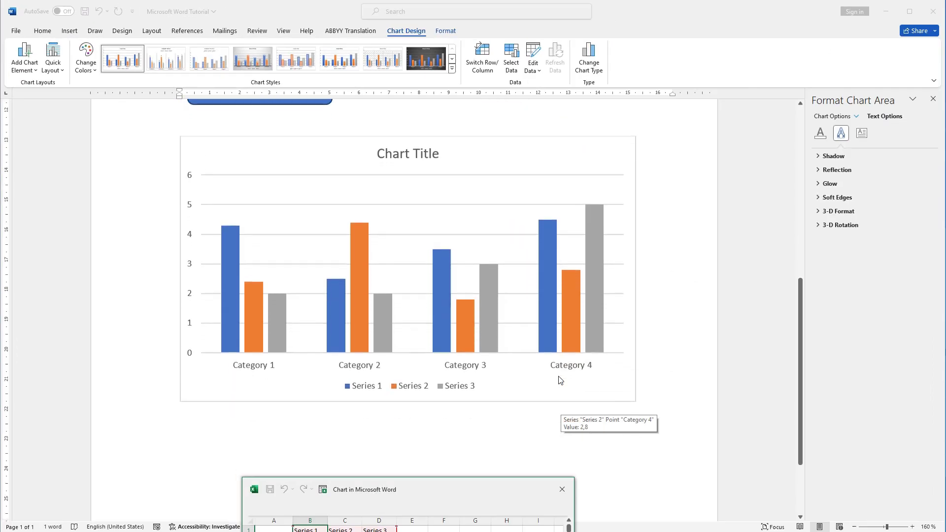
pyautogui.moveTo(475, 488); pyautogui.dragTo(467, 392)
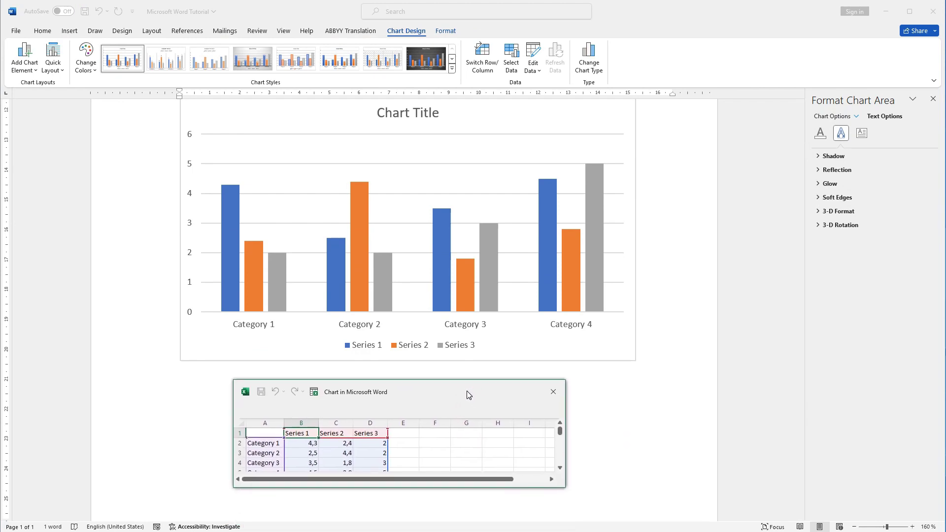
# Step: Enter Bananas, Apples, Kiwi and Mango as the category names in cells A2:A5
pyautogui.click(266, 444)
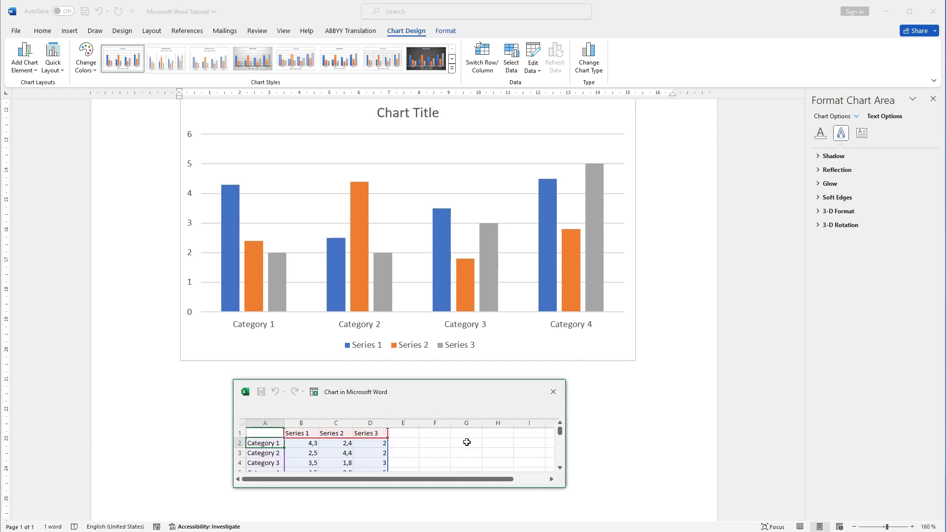
pyautogui.write('Ban')
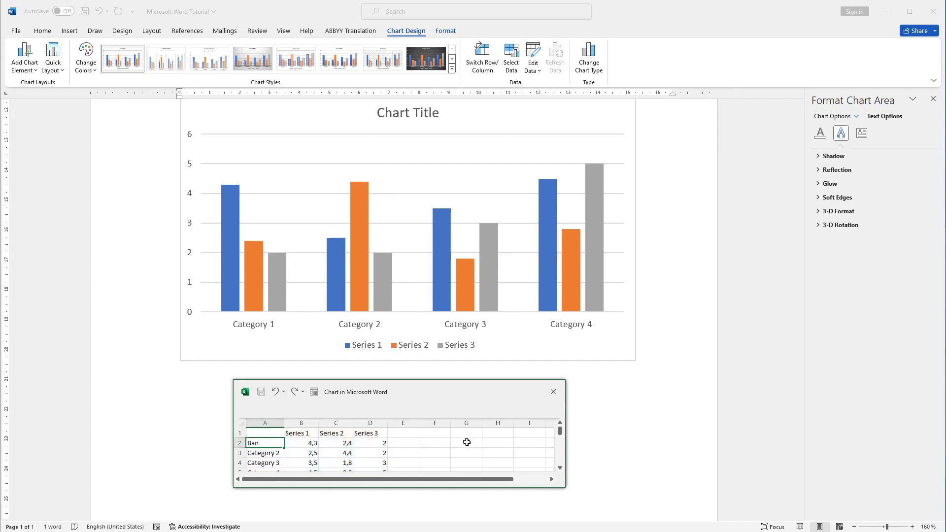
pyautogui.write('anas')
pyautogui.press('Return')
pyautogui.write('Apples')
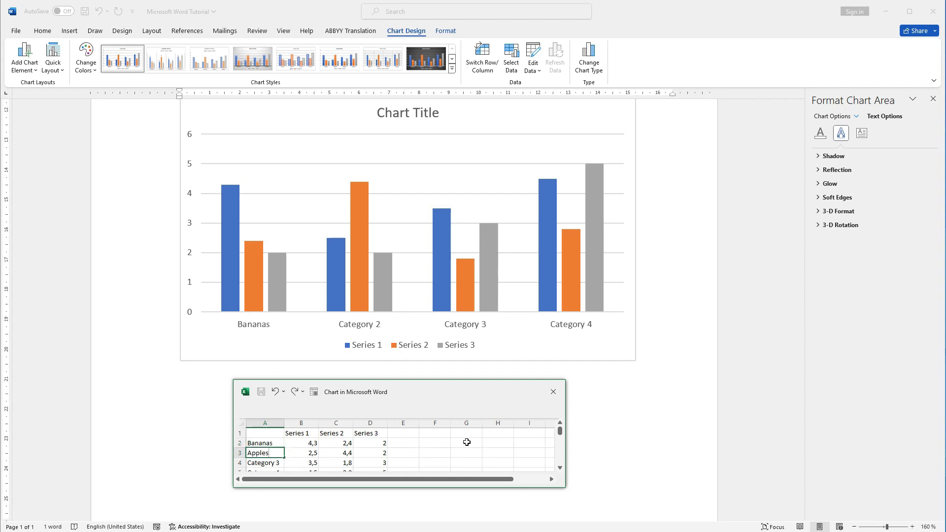
pyautogui.press('Return')
pyautogui.write('Ki')
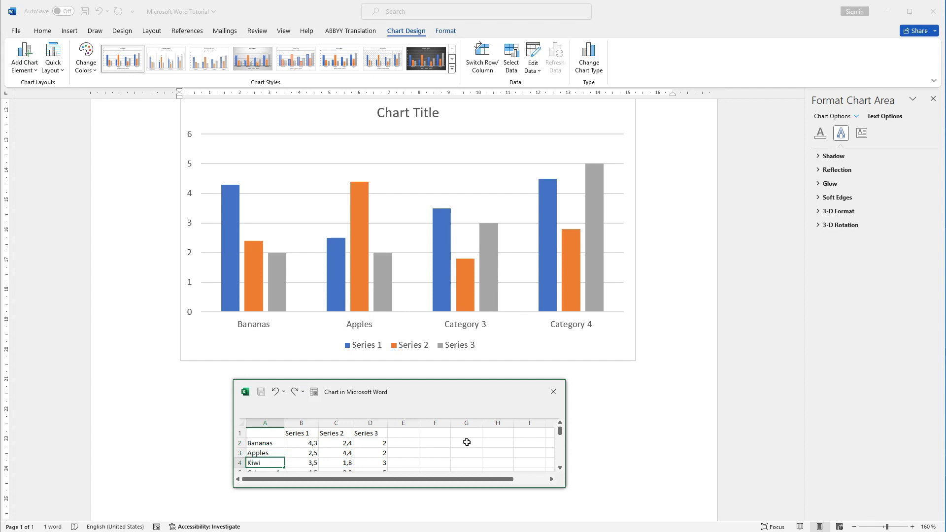
pyautogui.write('wi')
pyautogui.press('Return')
pyautogui.write('Mang')
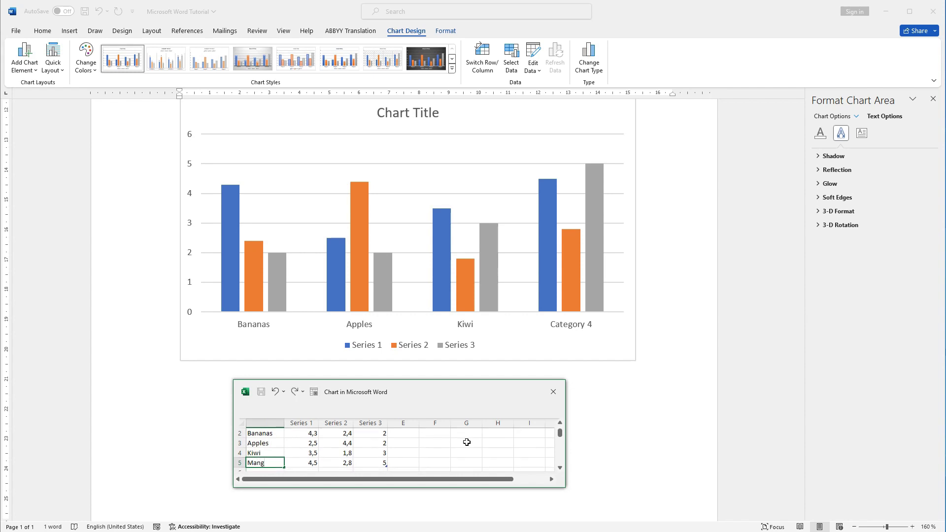
pyautogui.write('o')
pyautogui.press('Return')
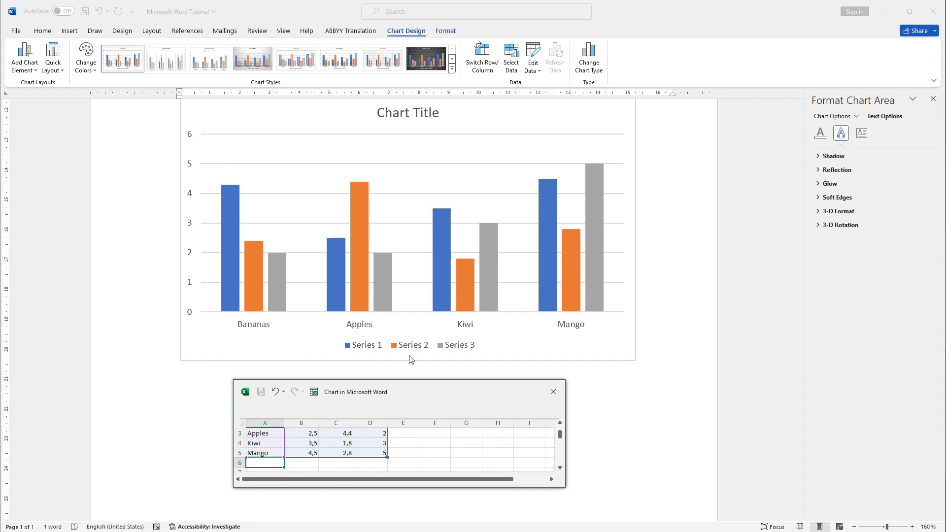
# Step: Enter 7 in B2 and 5, 6, 4 in B3:D3 of the chart data sheet
pyautogui.scroll(1, 318, 450)
pyautogui.click(304, 445)
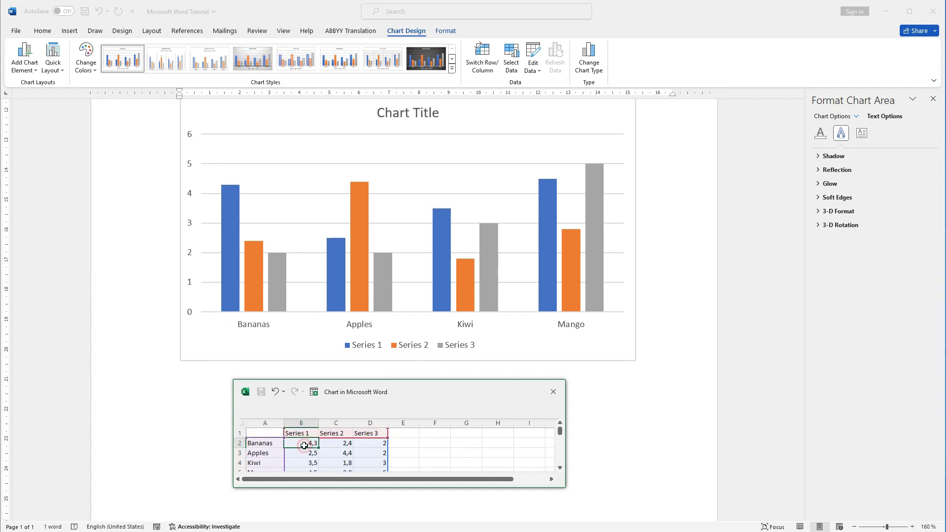
pyautogui.write('7')
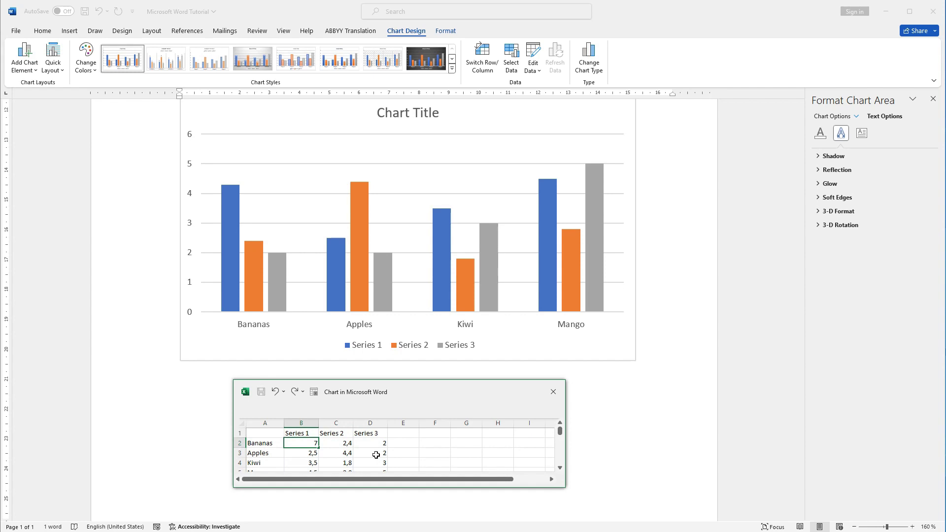
pyautogui.click(313, 454)
pyautogui.write('5')
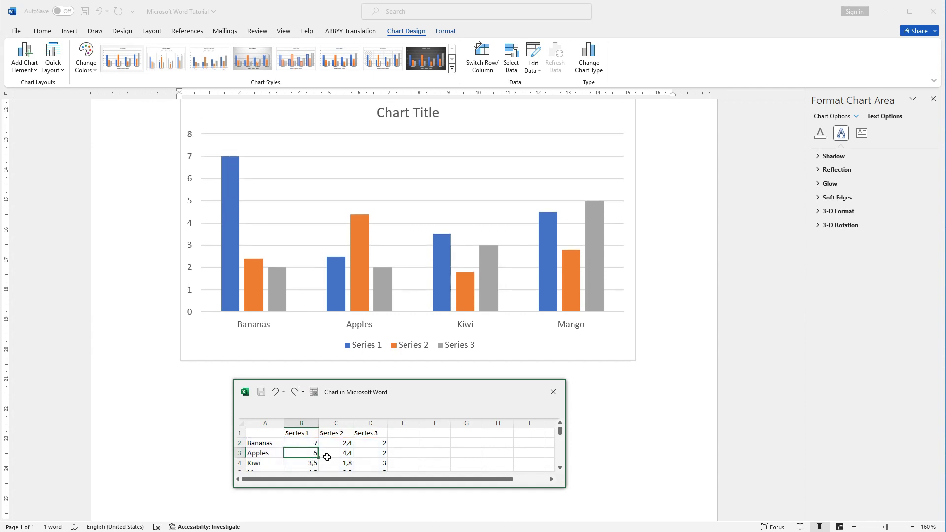
pyautogui.click(328, 454)
pyautogui.write('6')
pyautogui.click(361, 453)
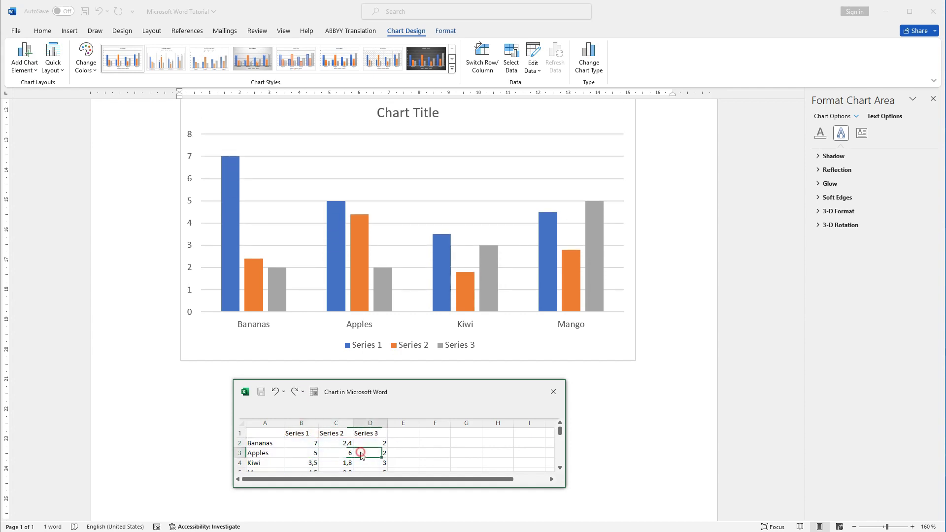
pyautogui.write('4')
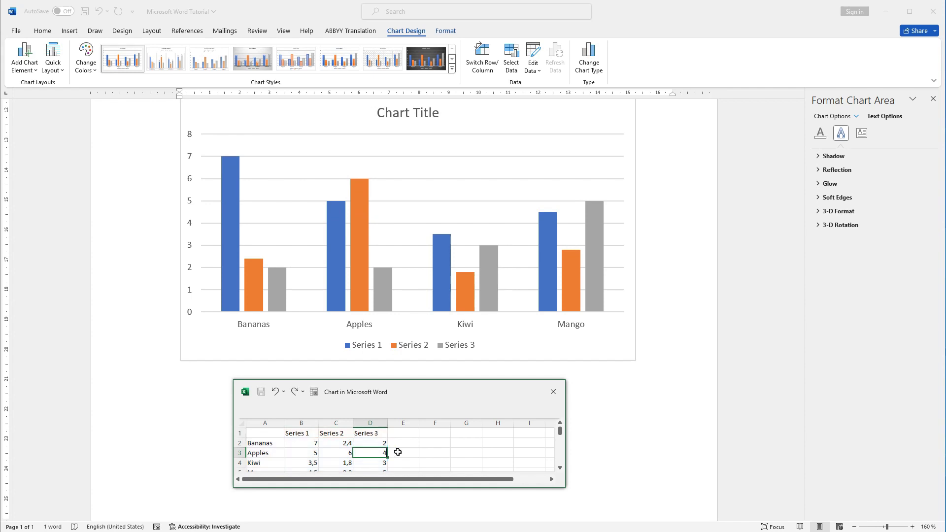
pyautogui.click(428, 439)
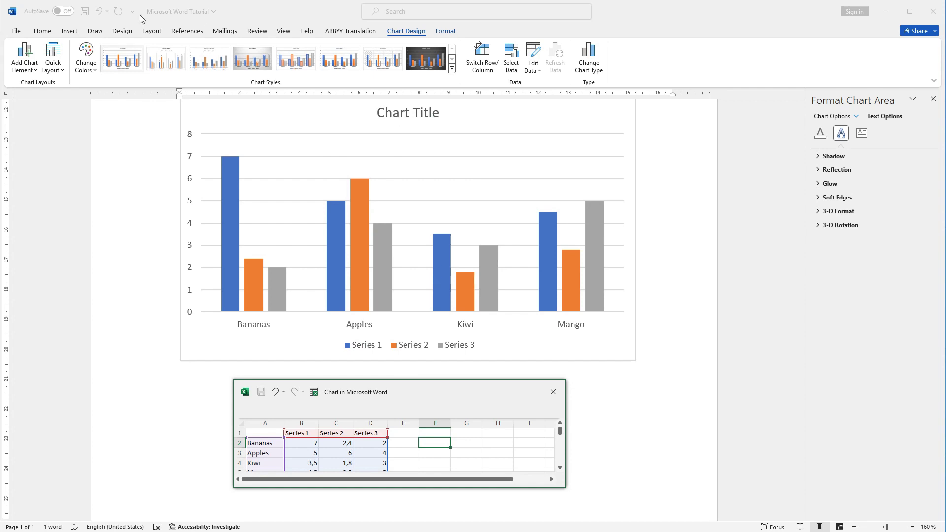
# Step: Save the Word document with the updated fruit column chart to this PC
pyautogui.click(101, 161)
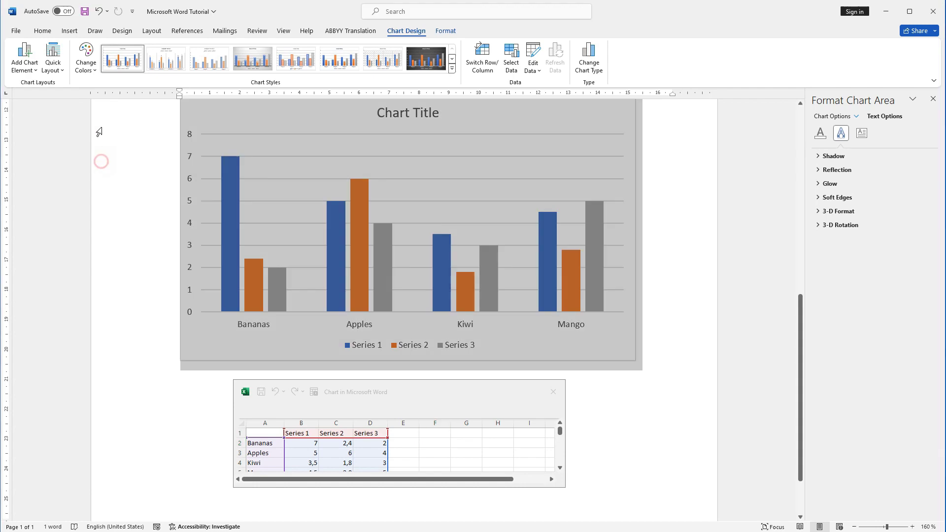
pyautogui.click(85, 11)
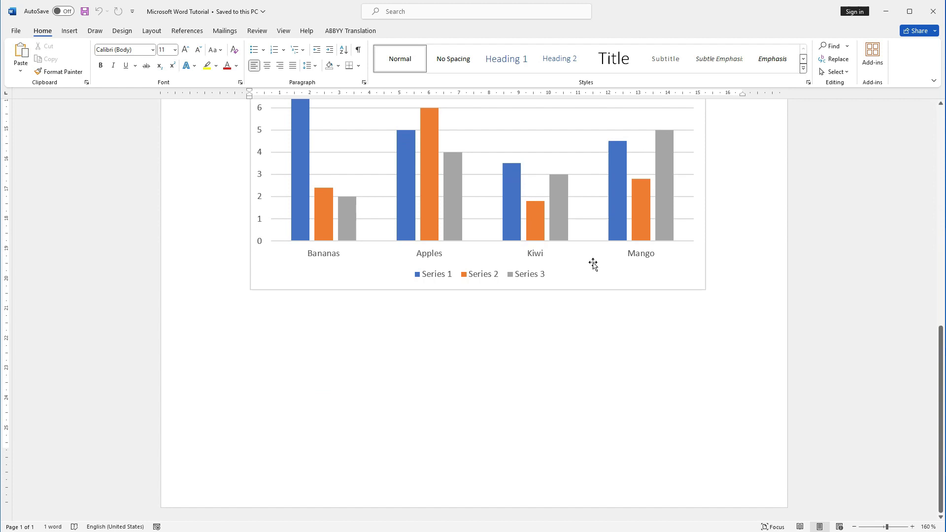
pyautogui.scroll(3, 593, 263)
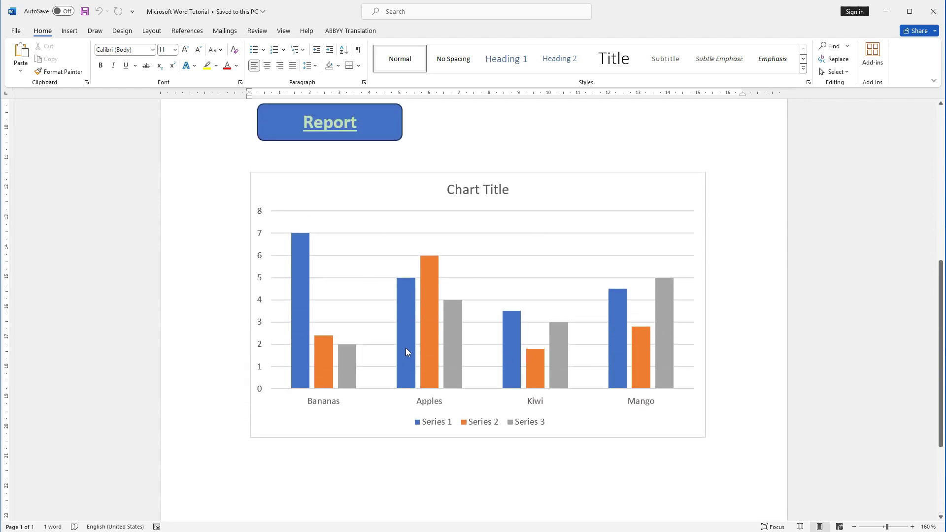
pyautogui.scroll(-3, 406, 352)
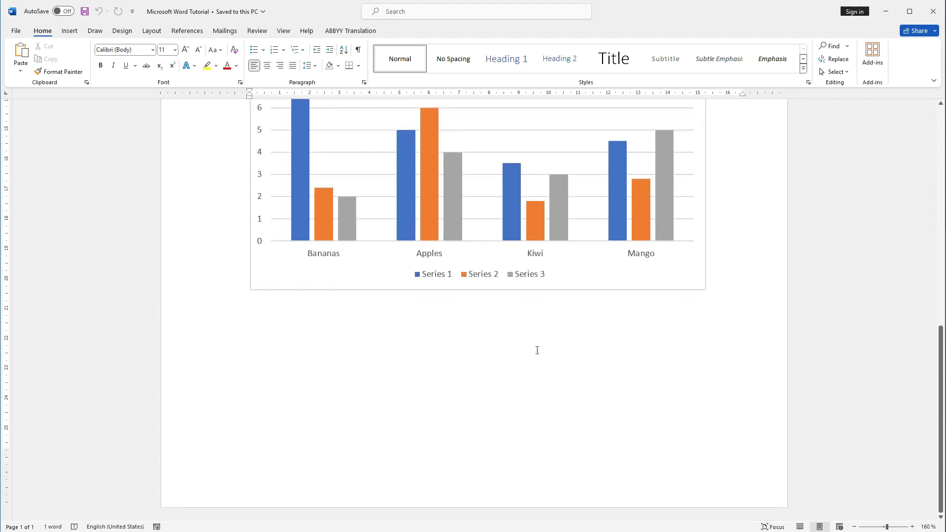
pyautogui.scroll(2, 531, 354)
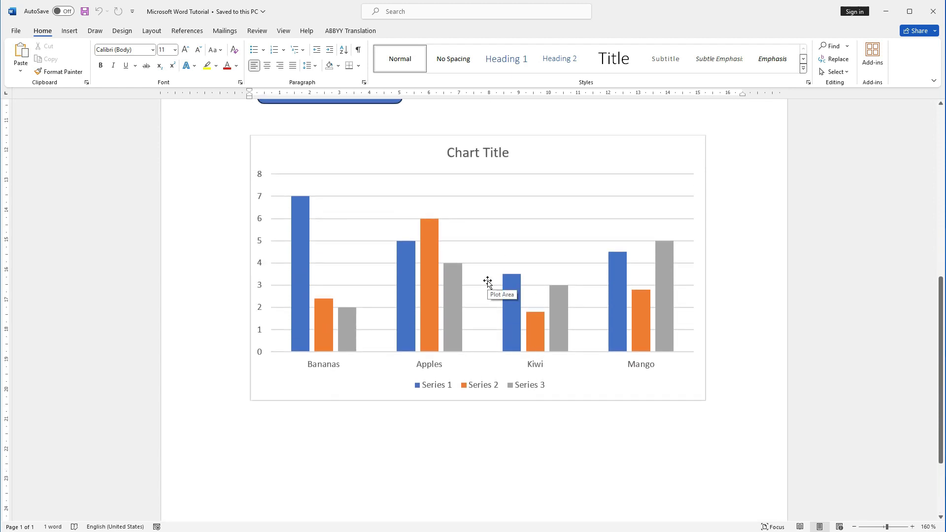
# Step: Reopen the chart data via Edit Data and select cells A2, A3 and C3
pyautogui.rightClick(601, 159)
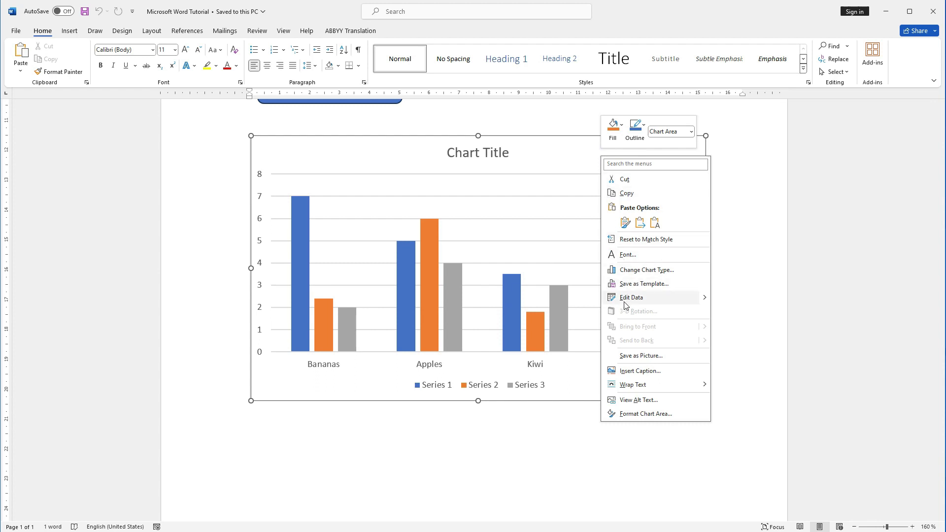
pyautogui.click(624, 299)
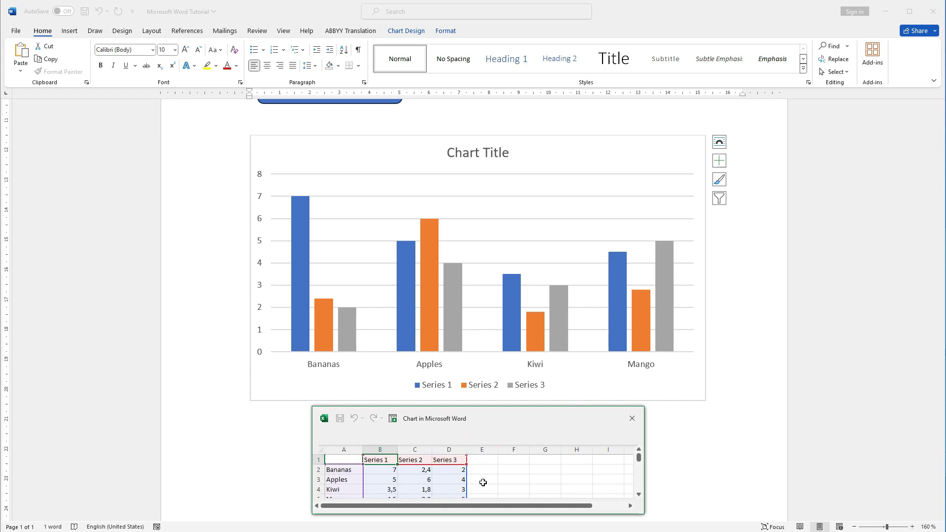
pyautogui.click(339, 470)
pyautogui.click(340, 479)
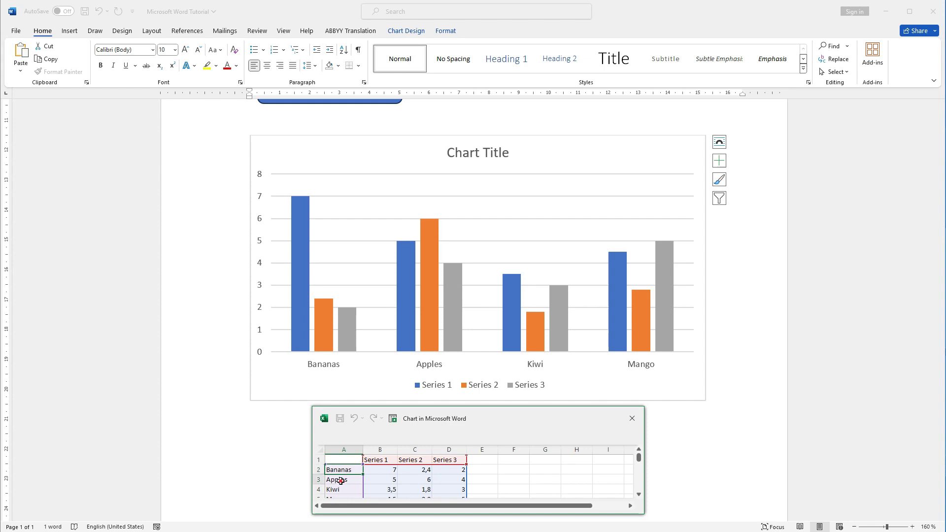
pyautogui.click(410, 476)
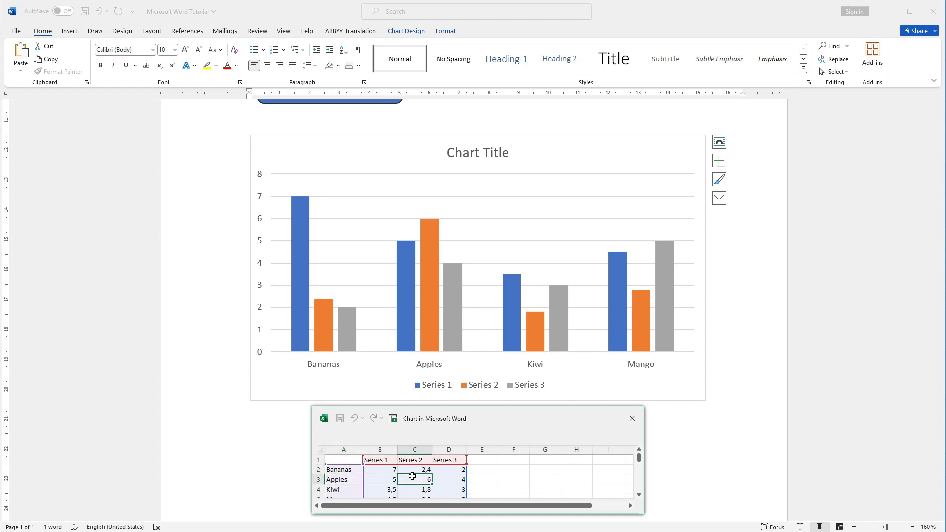